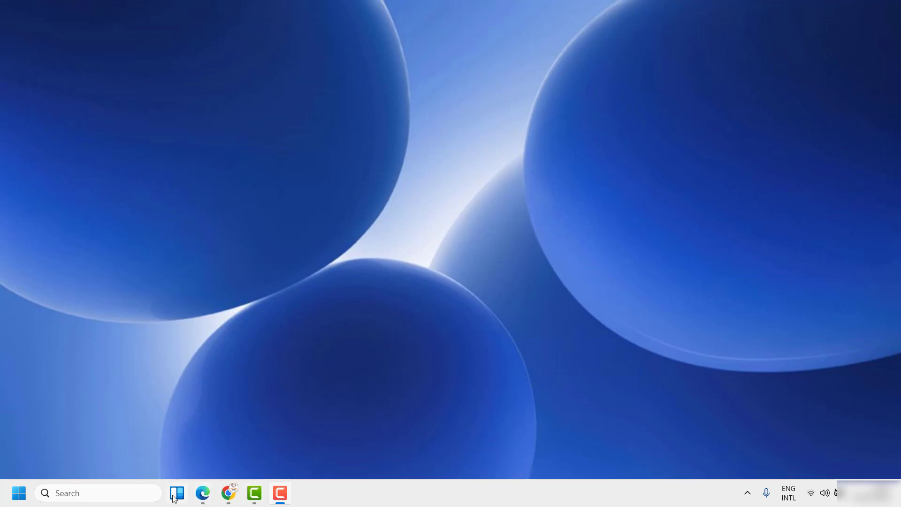
Turn the Widgets taskbar button off and back on in Taskbar settings, then check the widgets board.
{"action": "mouse_move", "coordinate": [177, 493]}
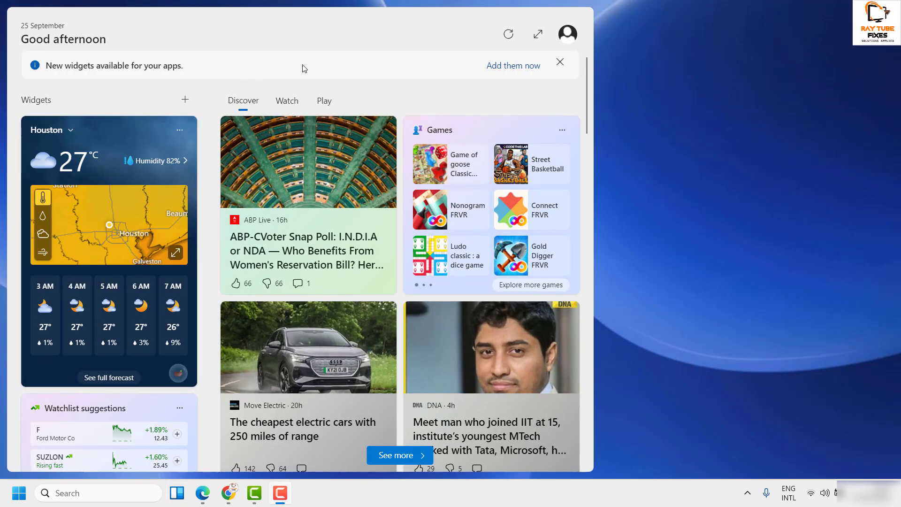
{"action": "left_click", "coordinate": [631, 261]}
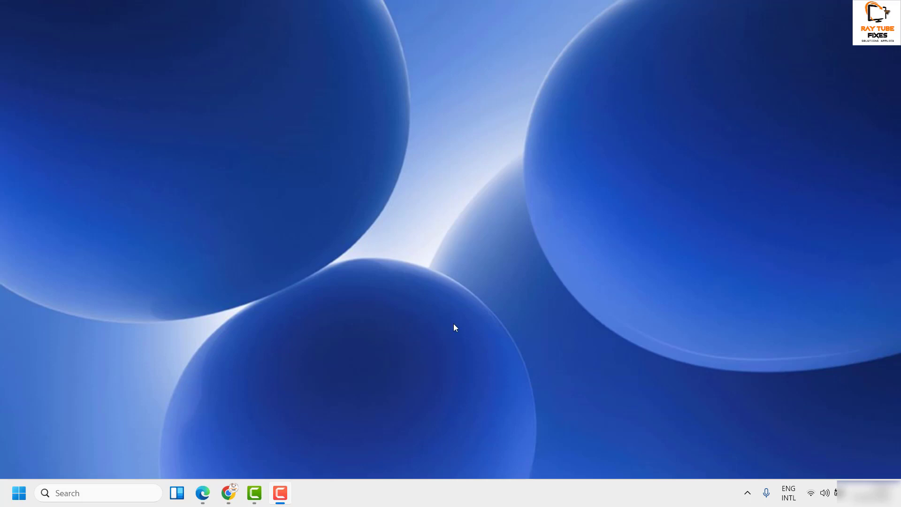
{"action": "right_click", "coordinate": [474, 494]}
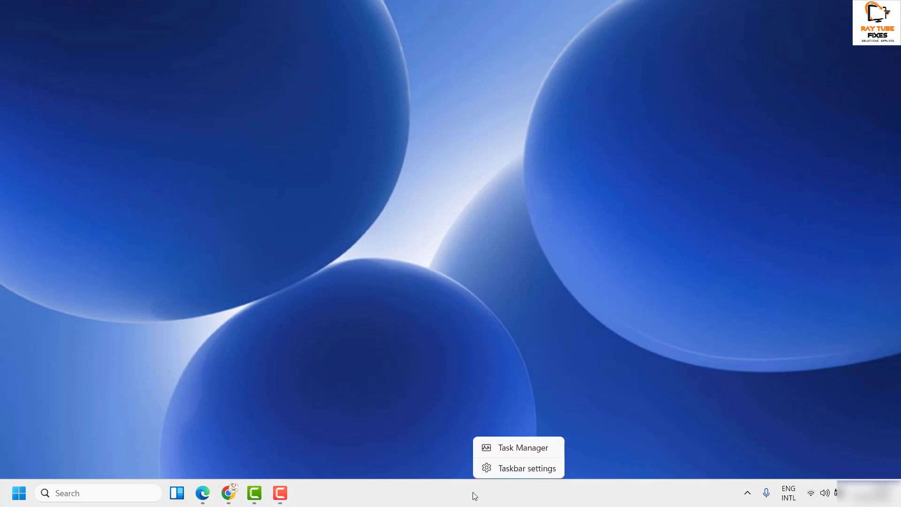
{"action": "left_click", "coordinate": [510, 475]}
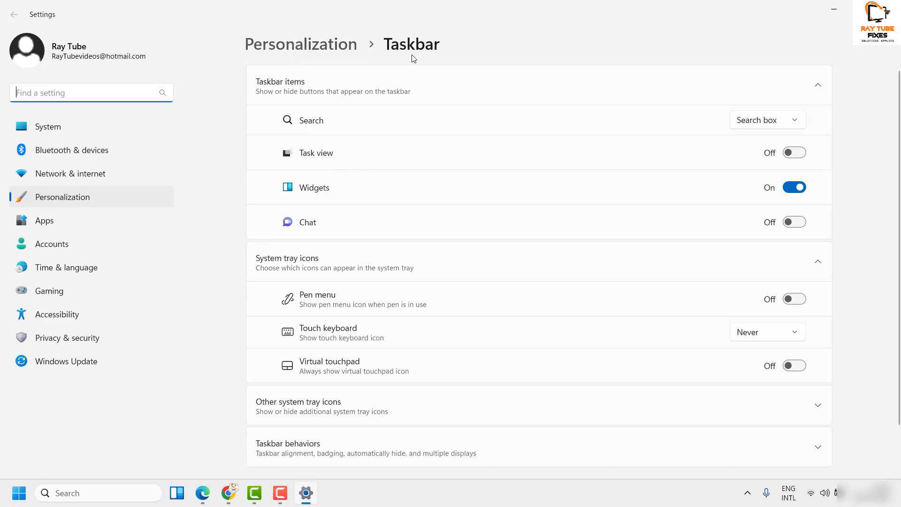
{"action": "left_click", "coordinate": [791, 188]}
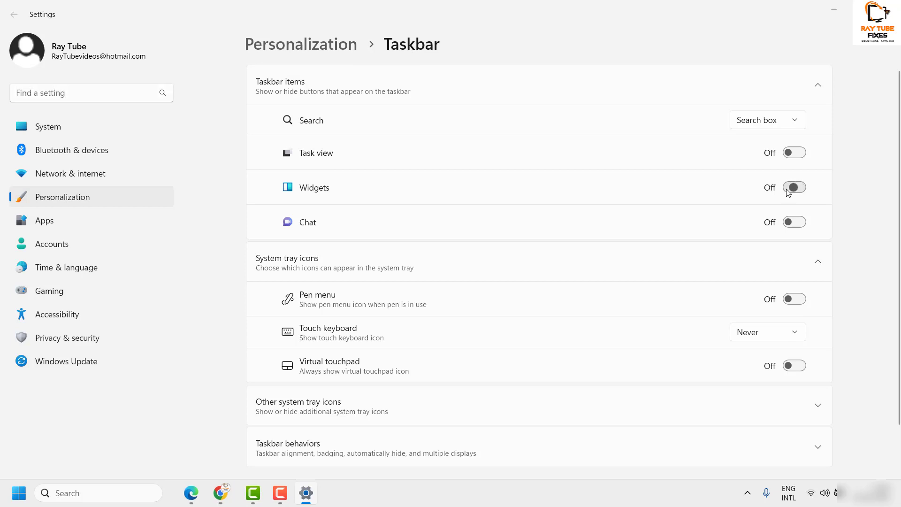
{"action": "left_click", "coordinate": [800, 189]}
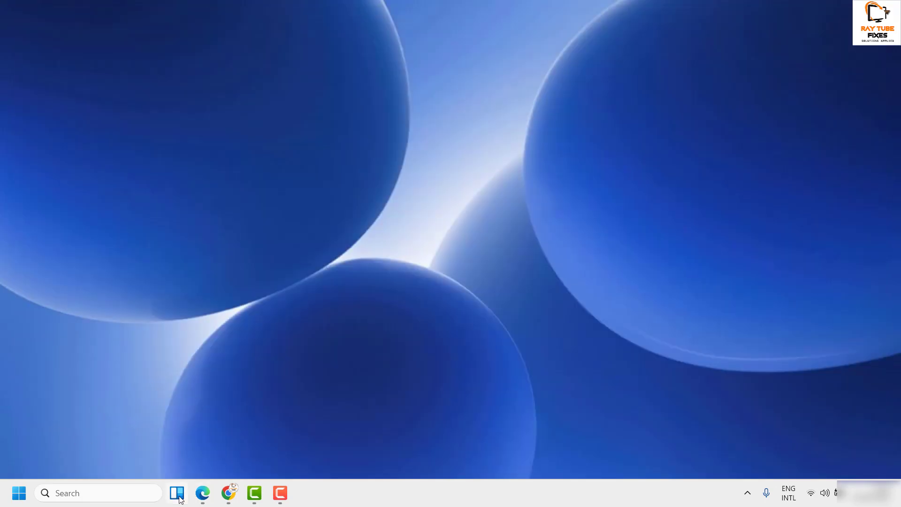
{"action": "left_click", "coordinate": [177, 493]}
{"action": "left_click", "coordinate": [598, 315]}
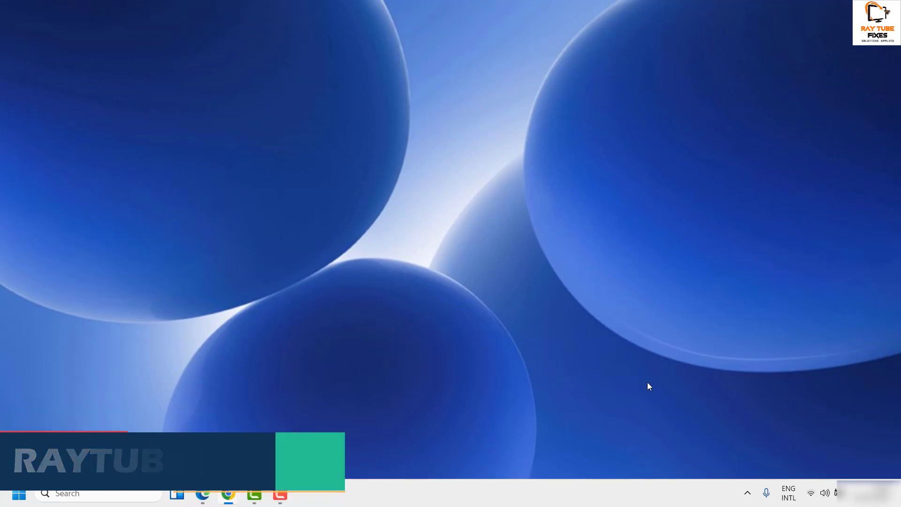
Launch Settings from the Start right-click menu and go to Accounts, down to Account settings.
{"action": "right_click", "coordinate": [14, 496]}
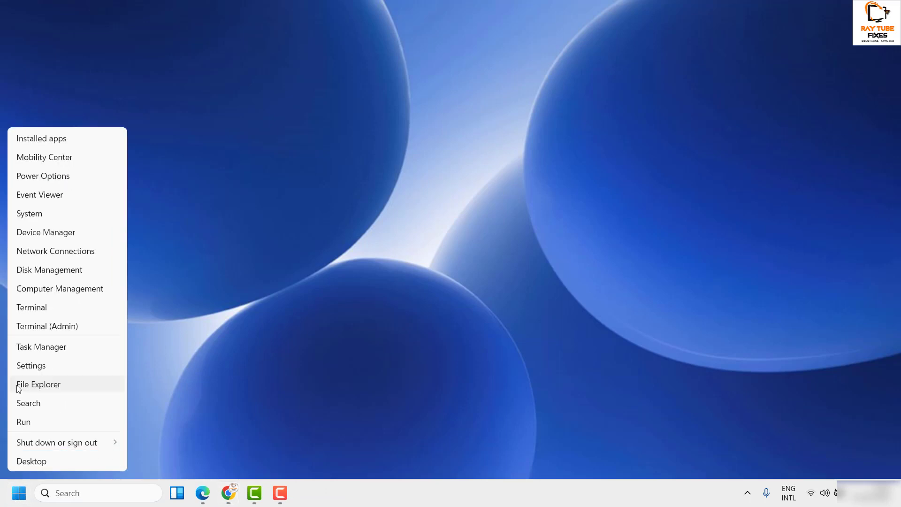
{"action": "left_click", "coordinate": [33, 365]}
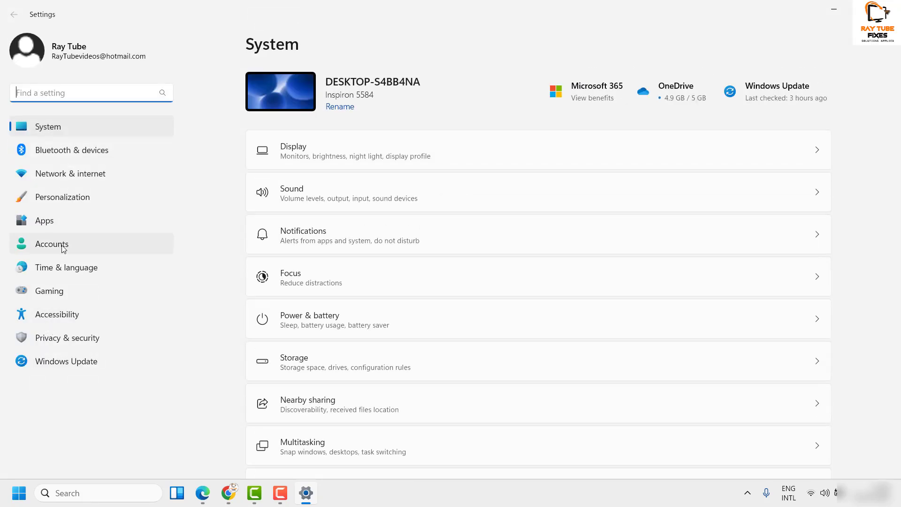
{"action": "left_click", "coordinate": [53, 248]}
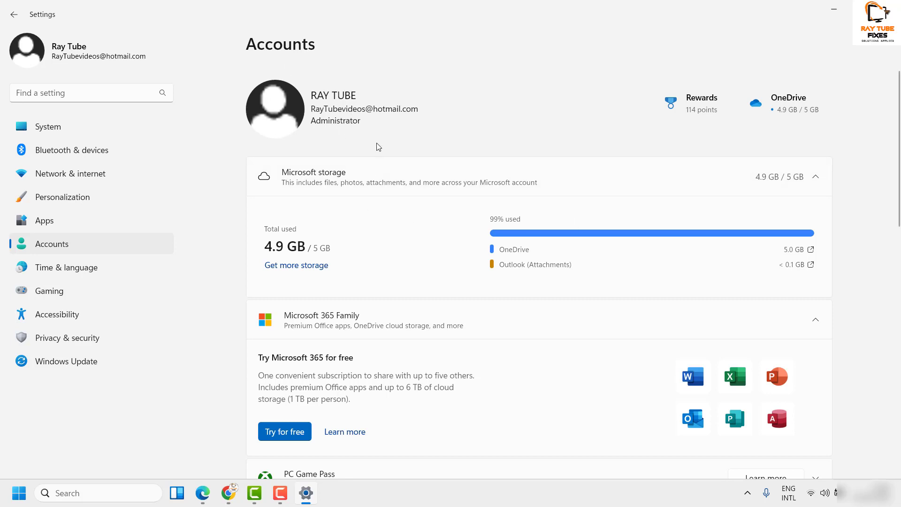
{"action": "scroll", "coordinate": [409, 287], "scroll_direction": "down", "scroll_amount": 6}
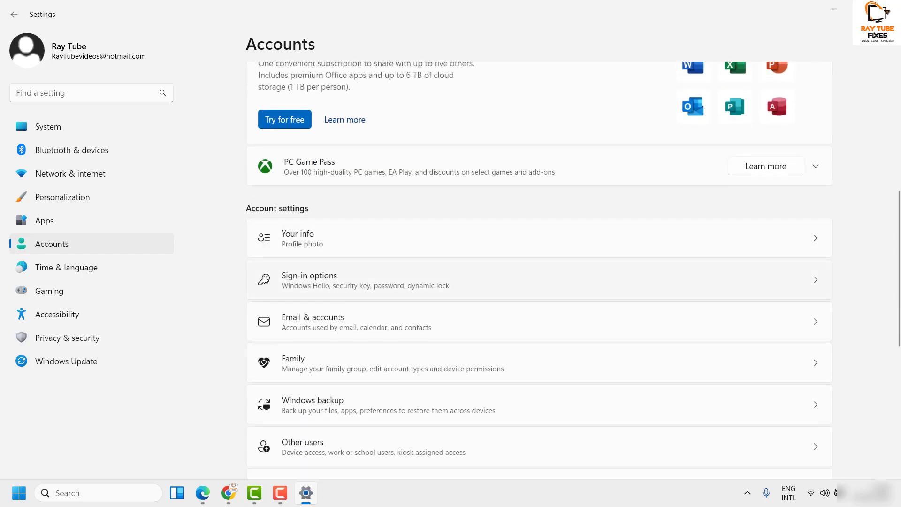
View the Your info account page, then close Settings with Alt+F4.
{"action": "left_click", "coordinate": [331, 239]}
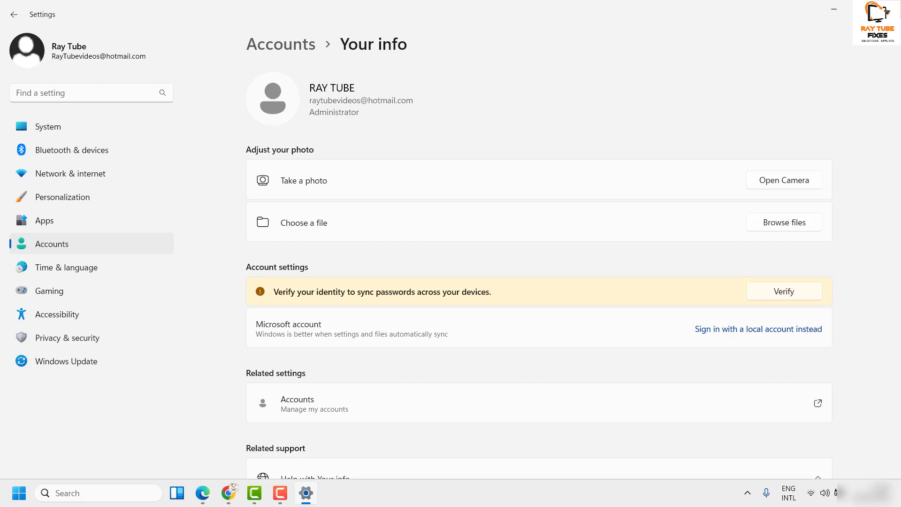
{"action": "key", "text": "alt+F4"}
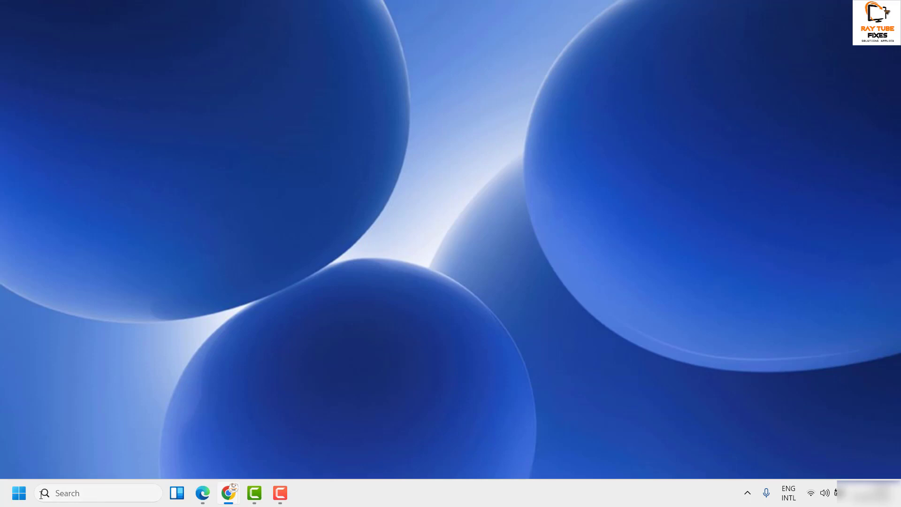
Reopen Settings from the Start right-click menu and go to the Apps page.
{"action": "right_click", "coordinate": [17, 494]}
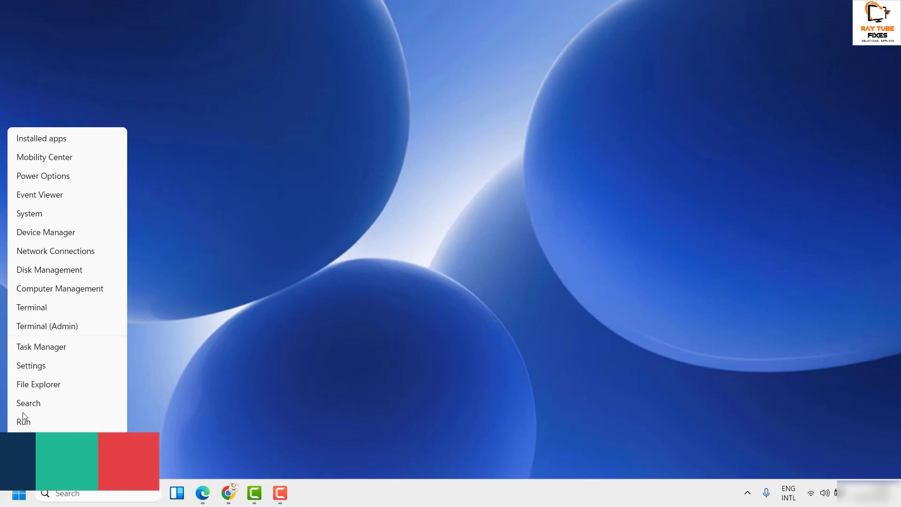
{"action": "left_click", "coordinate": [45, 366]}
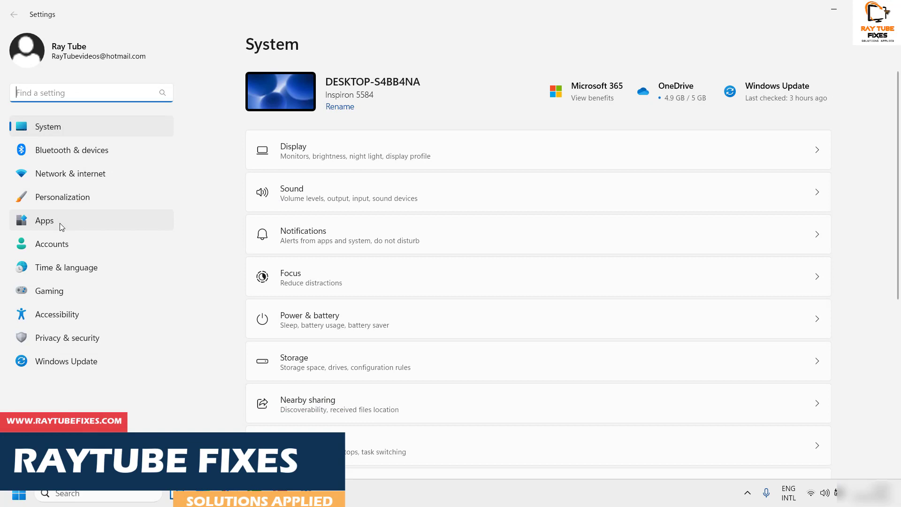
{"action": "left_click", "coordinate": [60, 223]}
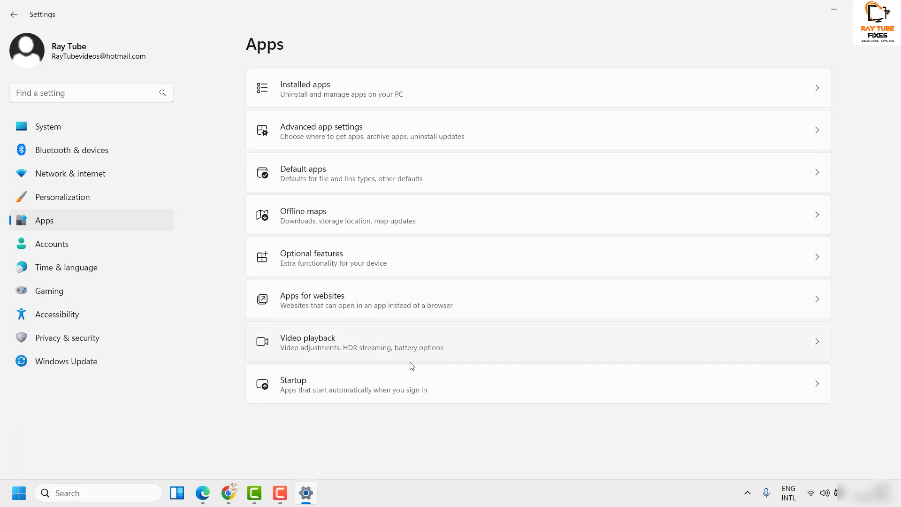
{"action": "left_click", "coordinate": [342, 179]}
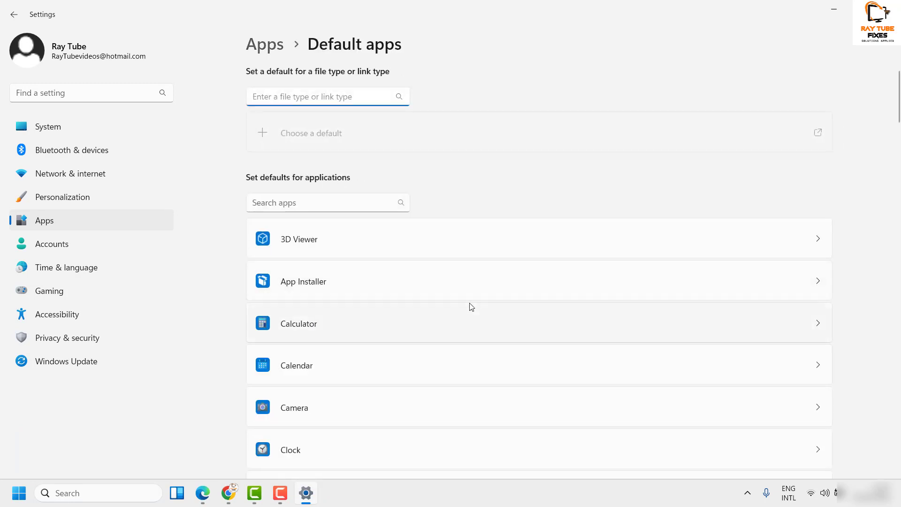
{"action": "scroll", "coordinate": [471, 307], "scroll_direction": "down", "scroll_amount": 3}
{"action": "scroll", "coordinate": [472, 307], "scroll_direction": "down", "scroll_amount": 20}
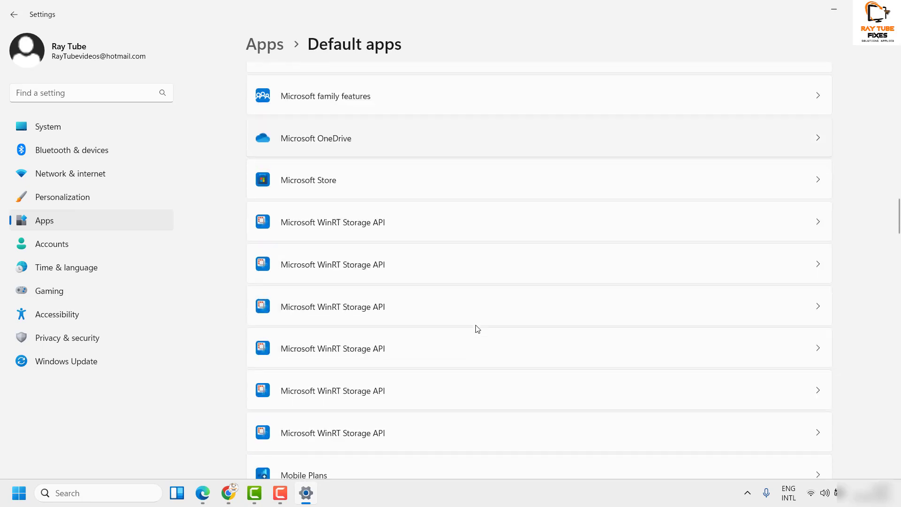
{"action": "scroll", "coordinate": [538, 307], "scroll_direction": "down", "scroll_amount": 17}
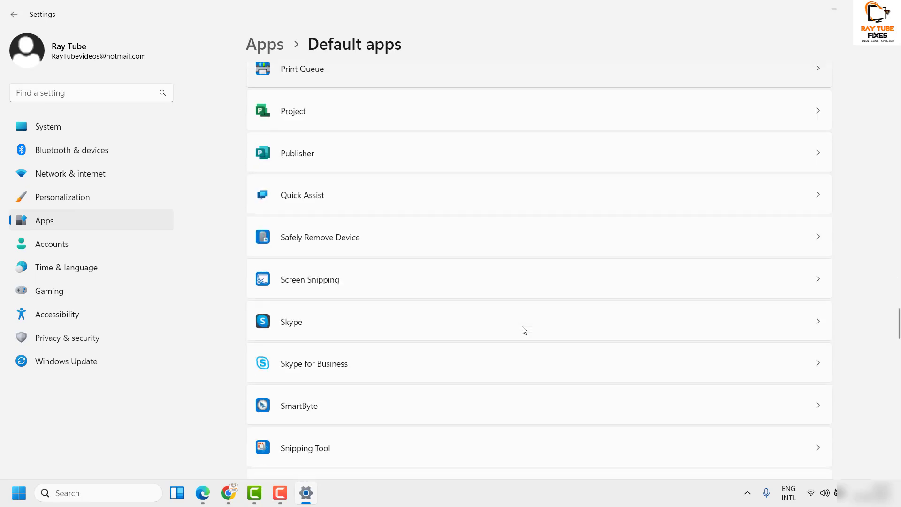
{"action": "scroll", "coordinate": [524, 331], "scroll_direction": "down", "scroll_amount": 15}
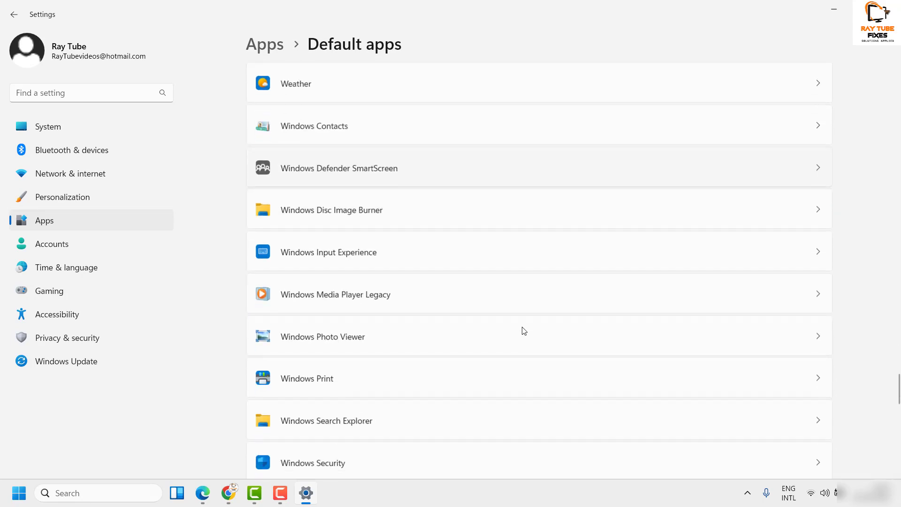
{"action": "scroll", "coordinate": [524, 331], "scroll_direction": "down", "scroll_amount": 10}
{"action": "scroll", "coordinate": [524, 331], "scroll_direction": "up", "scroll_amount": 3}
{"action": "scroll", "coordinate": [524, 331], "scroll_direction": "up", "scroll_amount": 15}
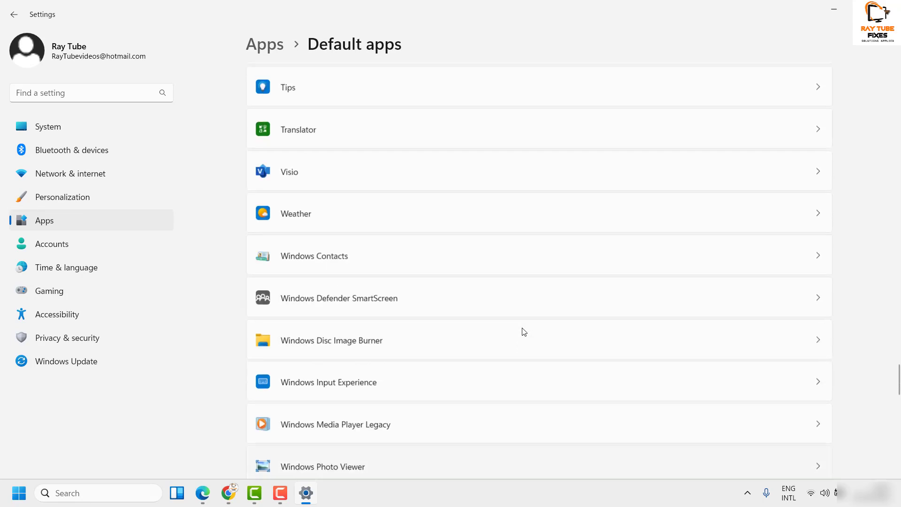
{"action": "scroll", "coordinate": [523, 331], "scroll_direction": "up", "scroll_amount": 15}
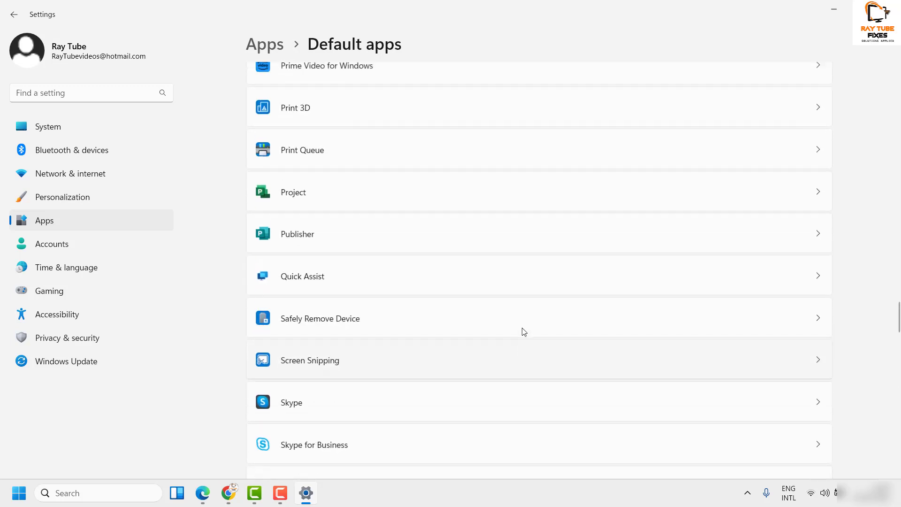
{"action": "scroll", "coordinate": [524, 331], "scroll_direction": "up", "scroll_amount": 15}
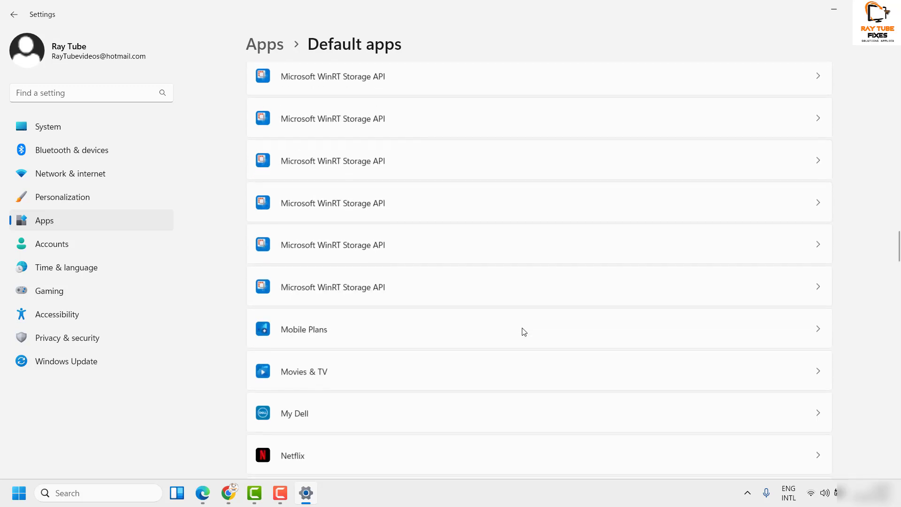
{"action": "scroll", "coordinate": [494, 223], "scroll_direction": "up", "scroll_amount": 8}
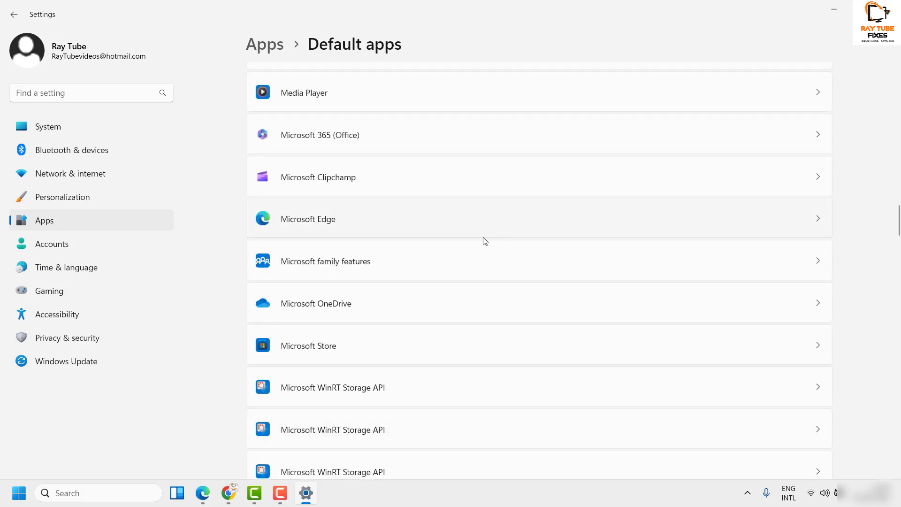
Set Microsoft Edge as the default browser from its Default apps entry and review its file types.
{"action": "left_click", "coordinate": [810, 221]}
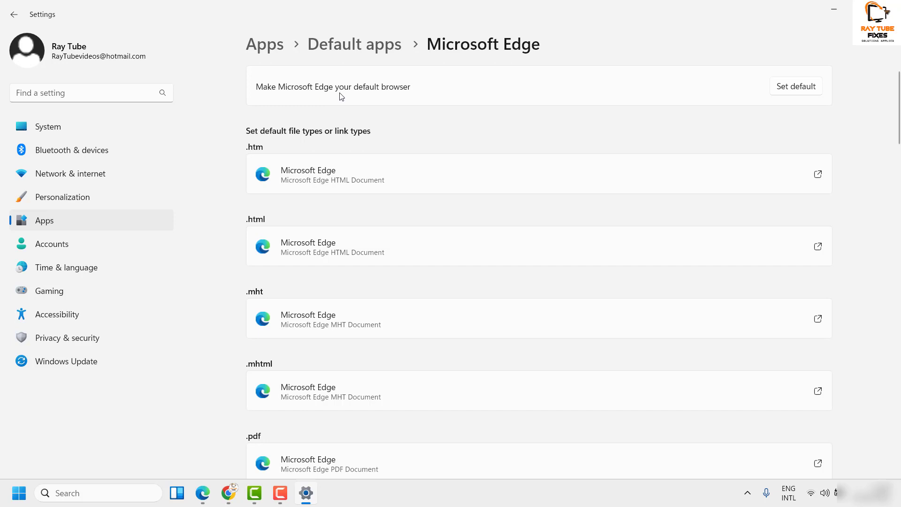
{"action": "left_click", "coordinate": [798, 92]}
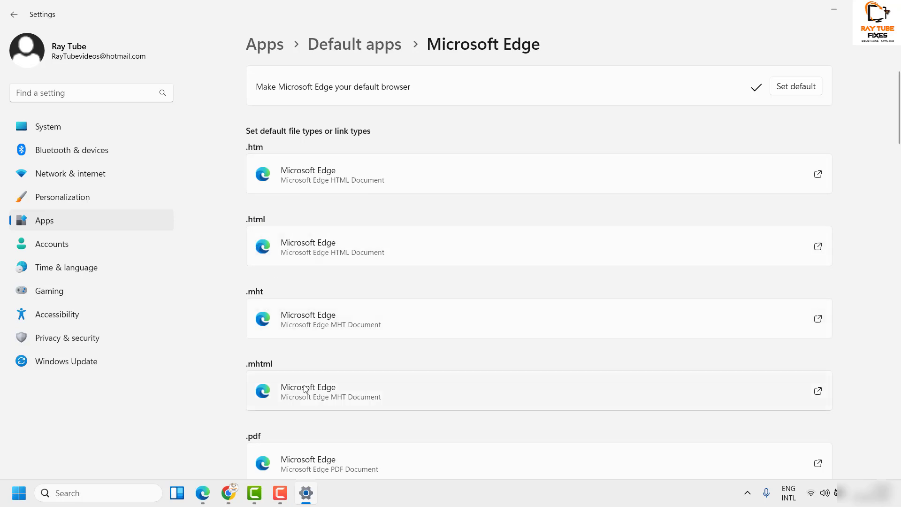
{"action": "scroll", "coordinate": [327, 383], "scroll_direction": "down", "scroll_amount": 10}
{"action": "scroll", "coordinate": [328, 384], "scroll_direction": "up", "scroll_amount": 10}
{"action": "scroll", "coordinate": [292, 425], "scroll_direction": "down", "scroll_amount": 5}
{"action": "scroll", "coordinate": [312, 345], "scroll_direction": "up", "scroll_amount": 3}
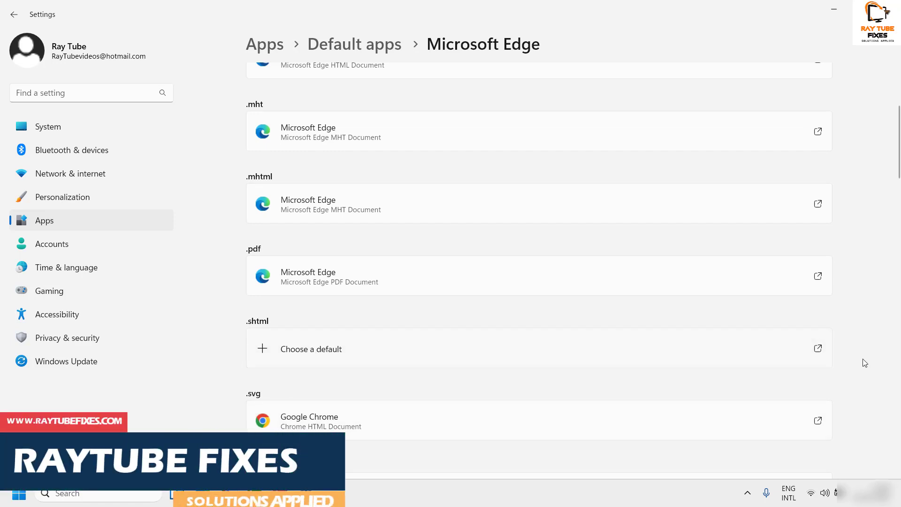
{"action": "scroll", "coordinate": [678, 292], "scroll_direction": "up", "scroll_amount": 5}
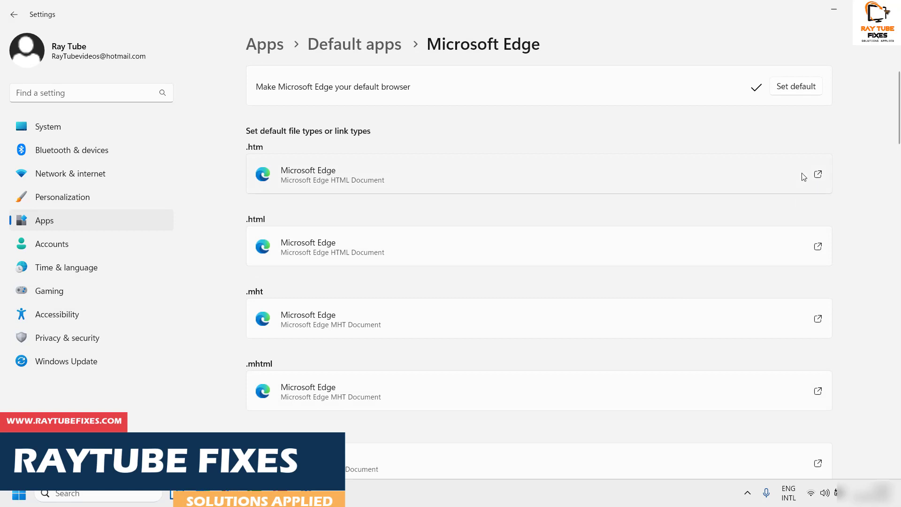
Keep Microsoft Edge as the default app for .htm files.
{"action": "left_click", "coordinate": [816, 187]}
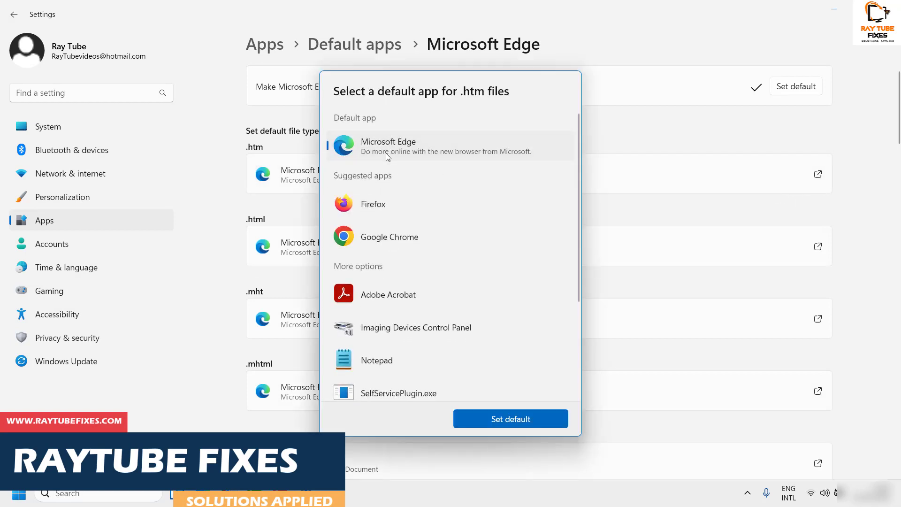
{"action": "left_click", "coordinate": [521, 422]}
{"action": "scroll", "coordinate": [680, 289], "scroll_direction": "down", "scroll_amount": 4}
{"action": "scroll", "coordinate": [680, 289], "scroll_direction": "down", "scroll_amount": 3}
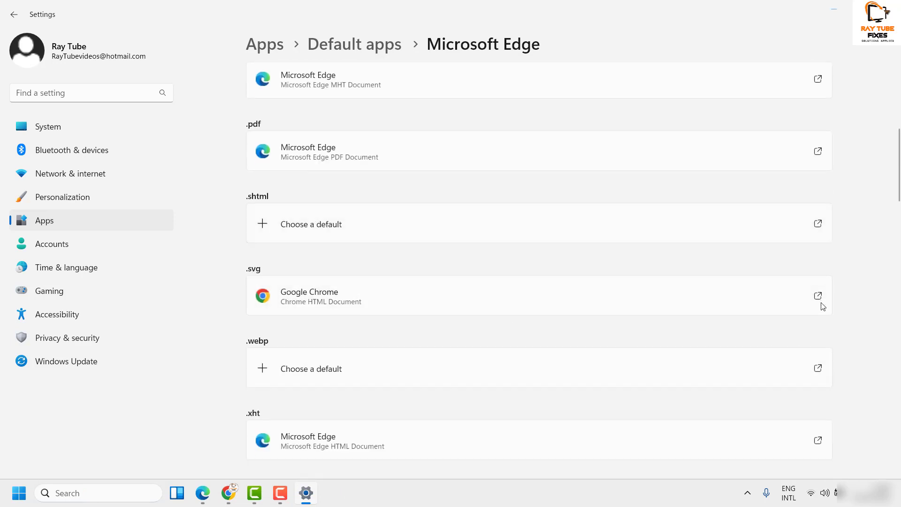
Make Microsoft Edge the default for .svg files and close Settings.
{"action": "left_click", "coordinate": [819, 299]}
{"action": "left_click", "coordinate": [379, 238]}
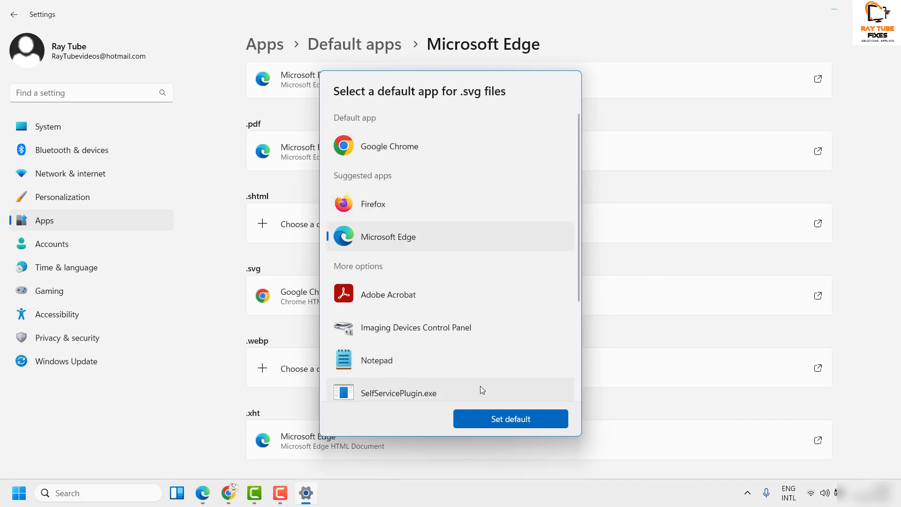
{"action": "left_click", "coordinate": [501, 418]}
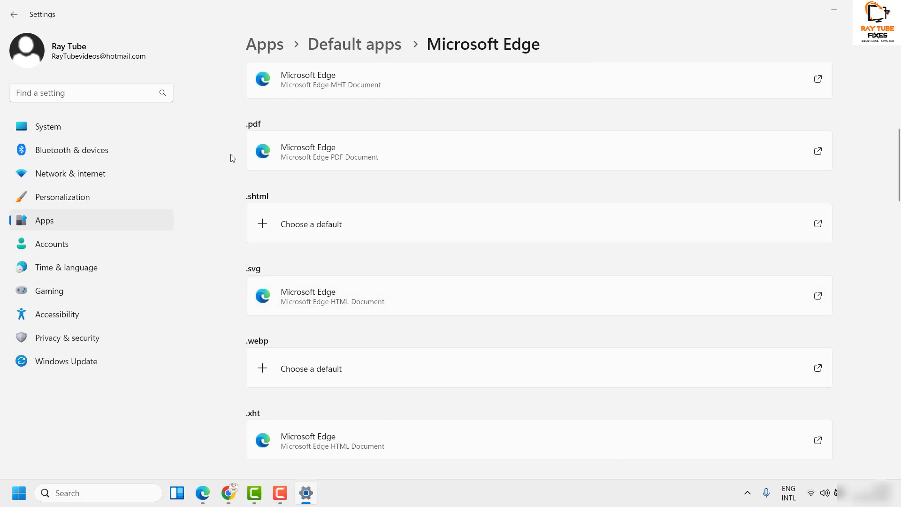
{"action": "scroll", "coordinate": [292, 295], "scroll_direction": "down", "scroll_amount": 4}
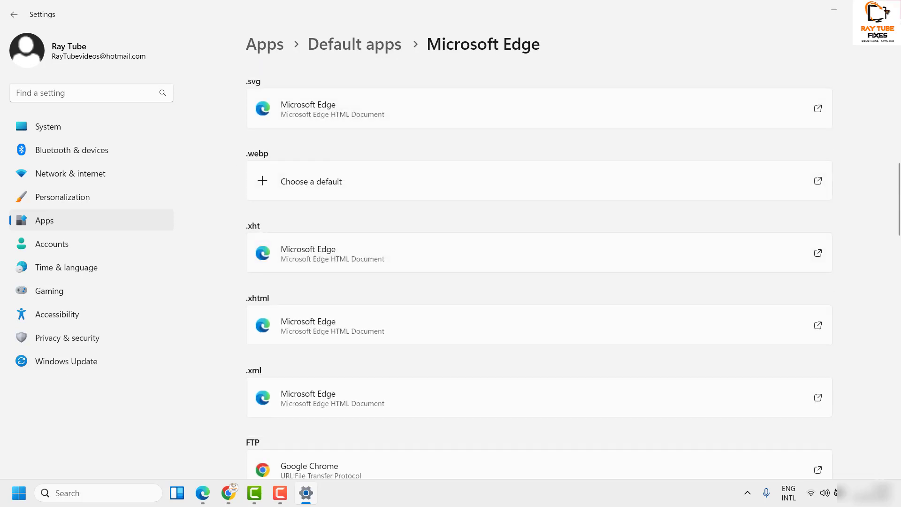
{"action": "scroll", "coordinate": [559, 242], "scroll_direction": "down", "scroll_amount": 3}
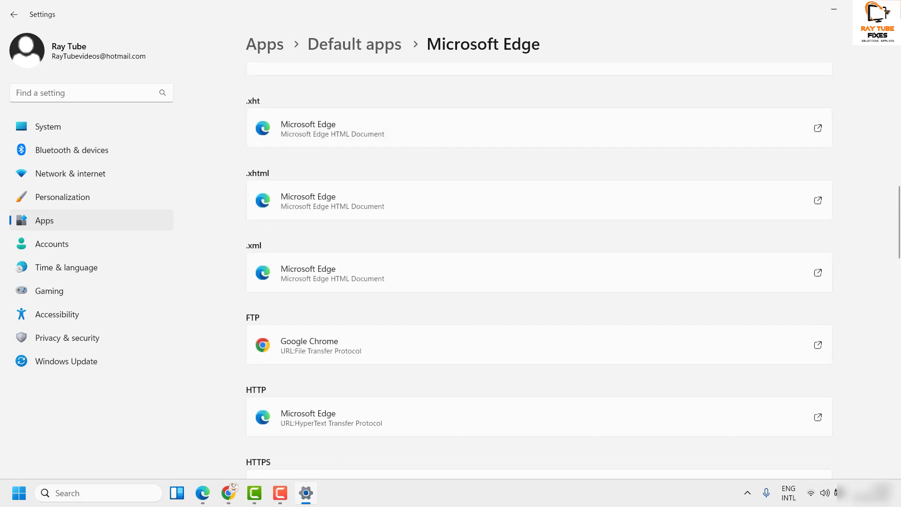
{"action": "left_click", "coordinate": [889, 8]}
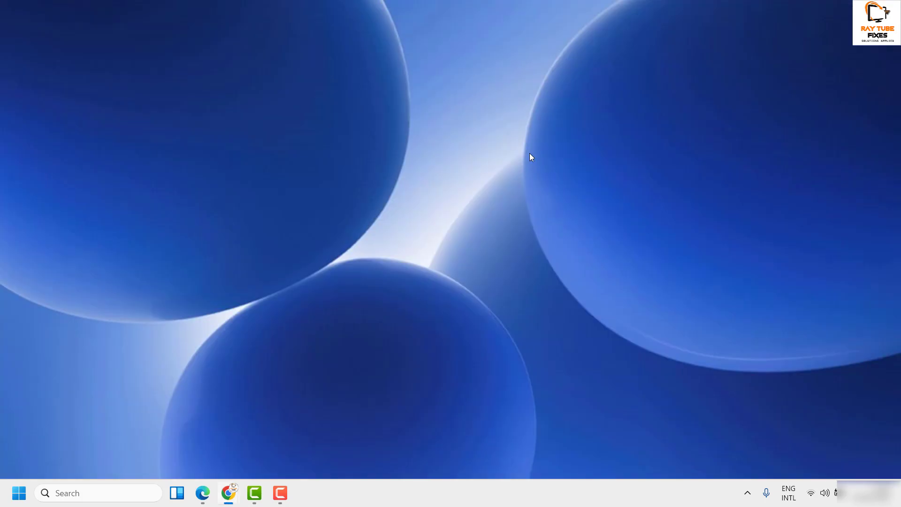